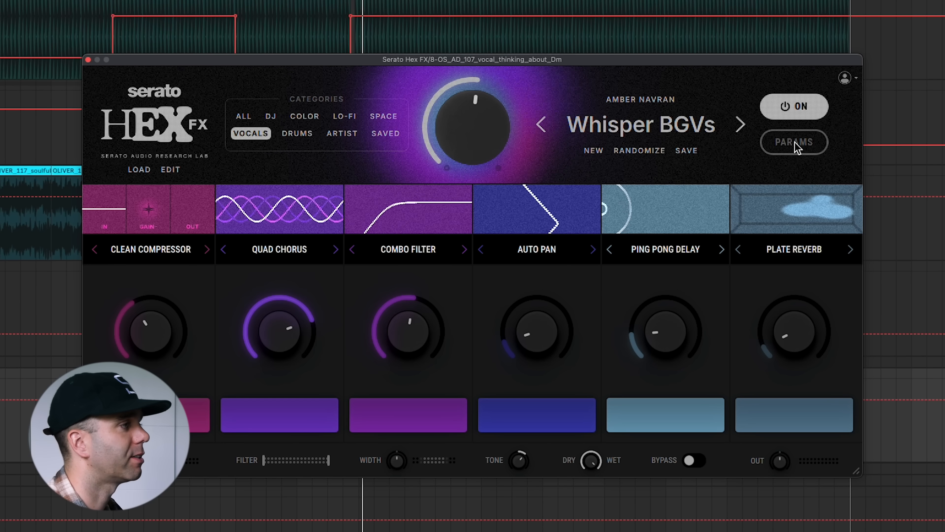
Show the effect parameters and reorder the chain so Auto Pan precedes Combo Filter and Plate Reverb precedes Ping Pong Delay
{"action": "left_click", "coordinate": [795, 145]}
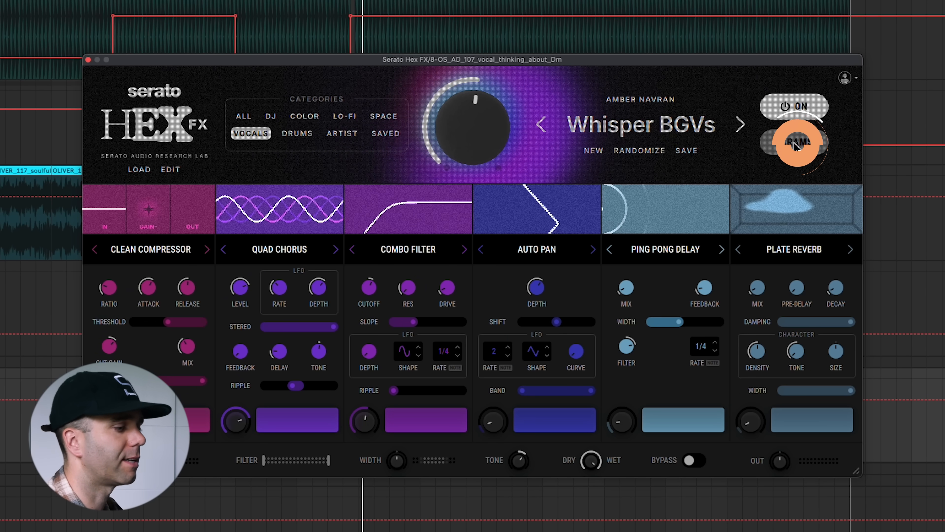
{"action": "left_click_drag", "start_coordinate": [539, 229], "coordinate": [430, 231]}
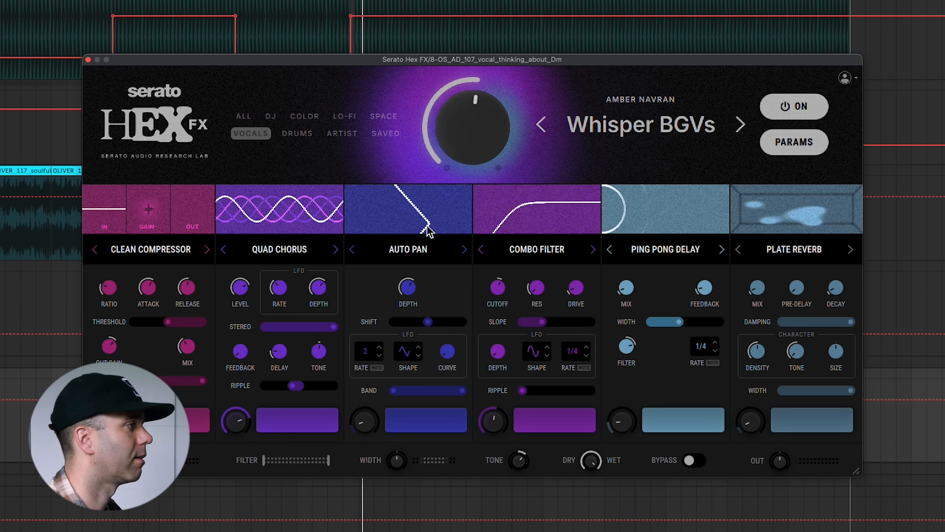
{"action": "left_click_drag", "start_coordinate": [785, 211], "coordinate": [670, 212]}
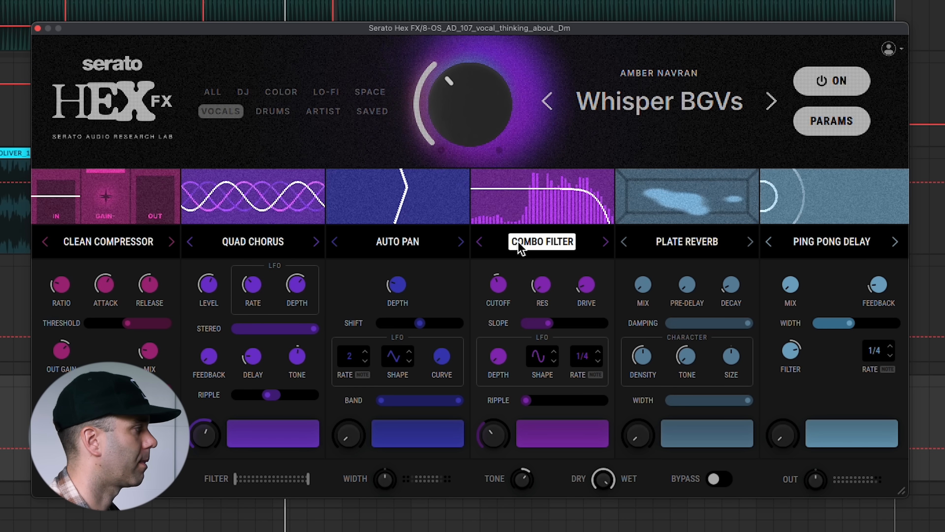
Show the arrangement's automation and ramp the vocal track's main effect knob up from the first vocal clip's start to 0.59 at the second clip's start
{"action": "mouse_move", "coordinate": [254, 90]}
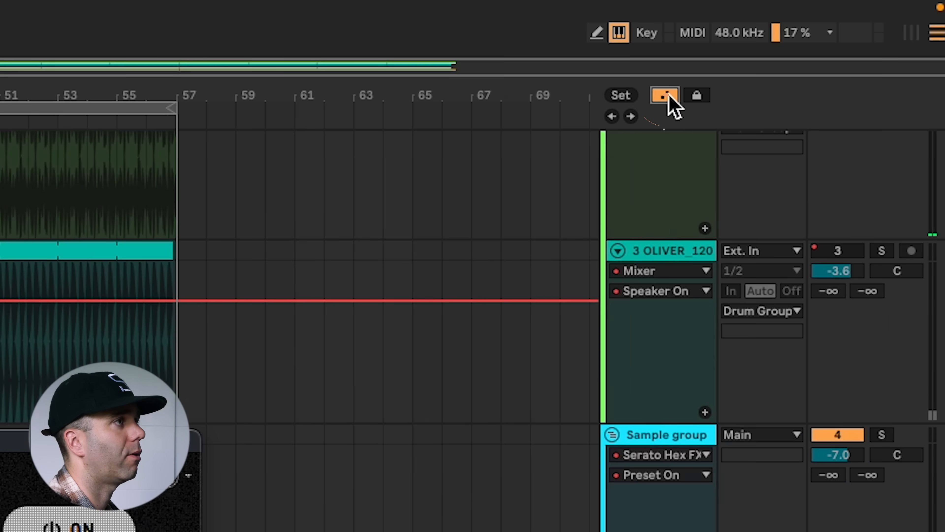
{"action": "left_click", "coordinate": [666, 96]}
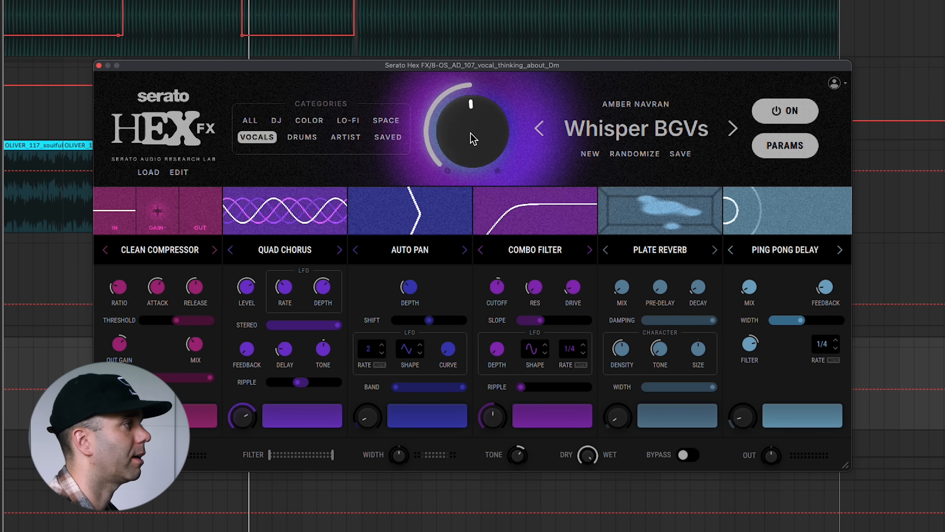
{"action": "left_click", "coordinate": [99, 65]}
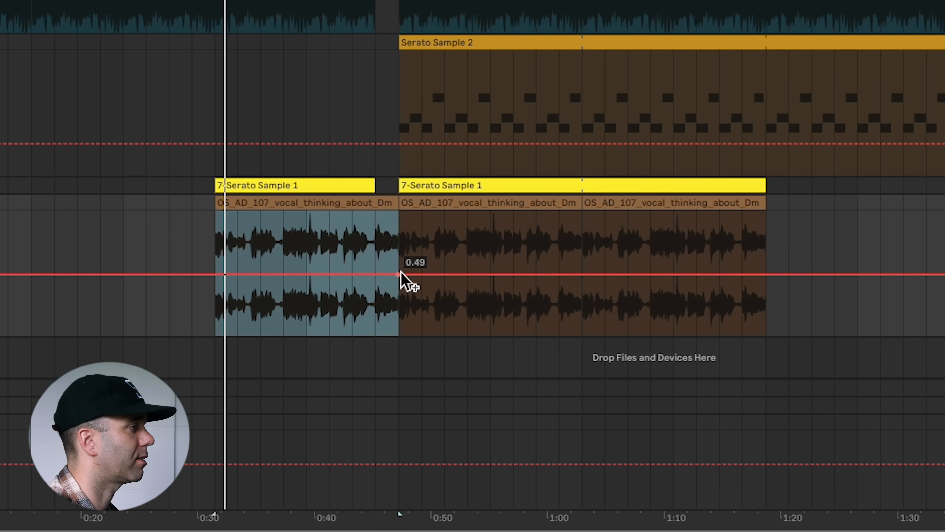
{"action": "left_click_drag", "start_coordinate": [400, 274], "coordinate": [400, 261]}
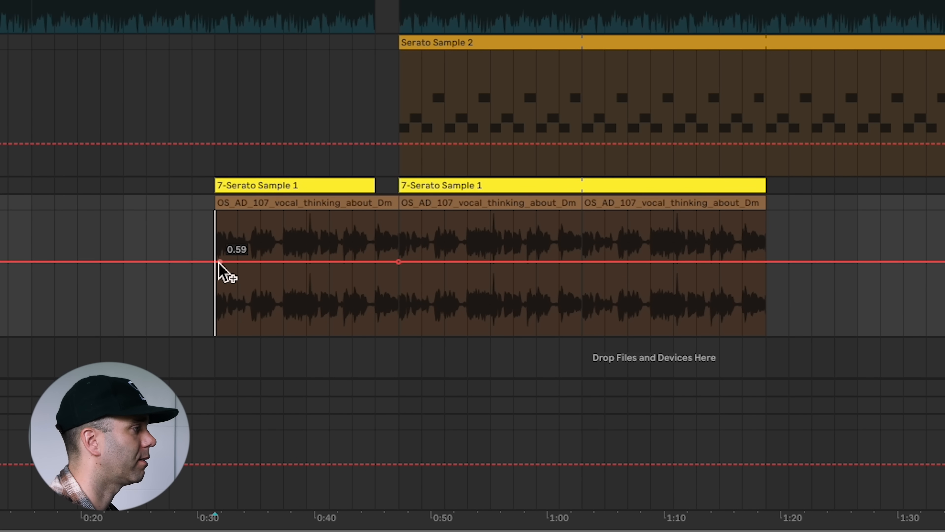
{"action": "left_click_drag", "start_coordinate": [215, 262], "coordinate": [215, 274]}
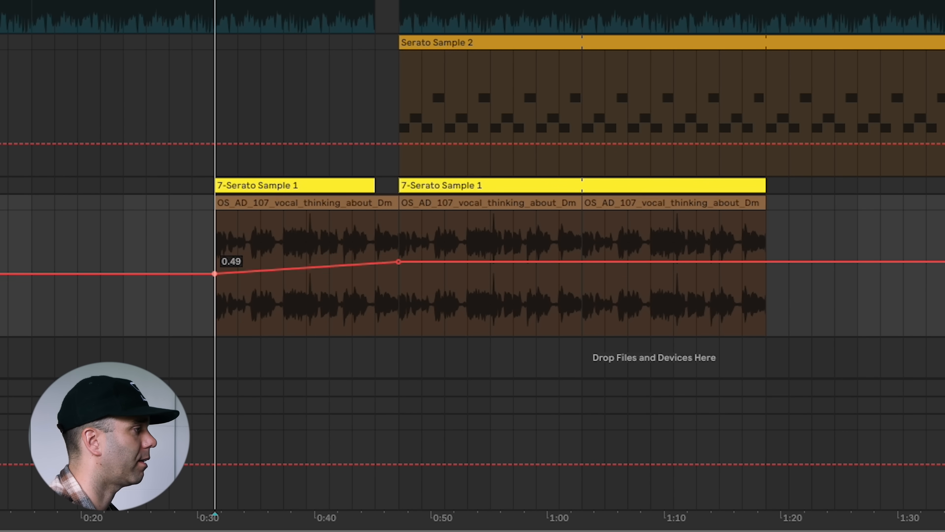
{"action": "left_click_drag", "start_coordinate": [215, 311], "coordinate": [215, 308]}
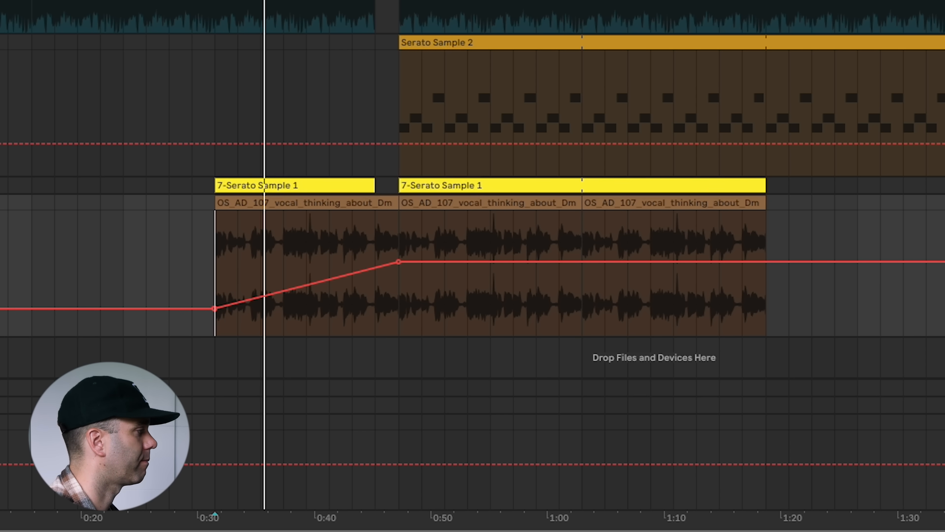
{"action": "key", "text": "super+alt+p"}
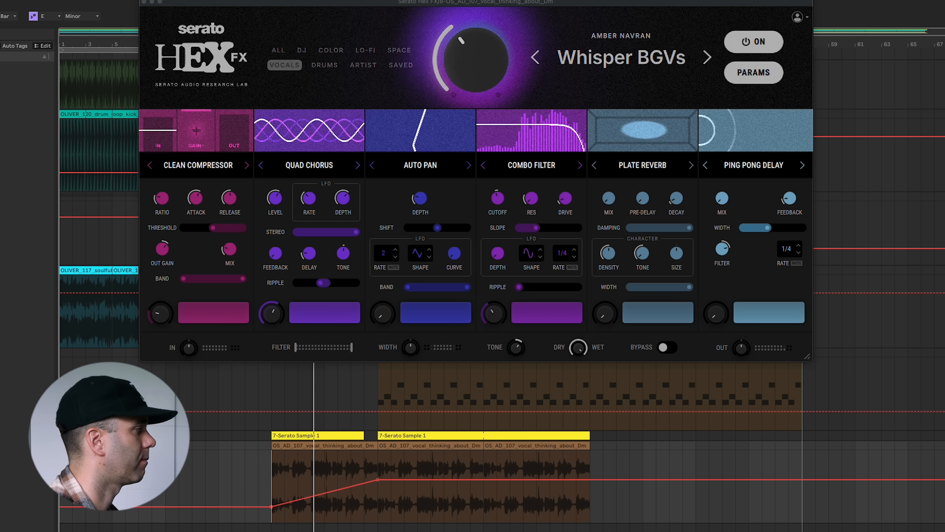
Automate the Ping Pong Delay macro on the vocal track, rising from about 0.16 near the end of the last vocal clip
{"action": "left_click", "coordinate": [331, 4]}
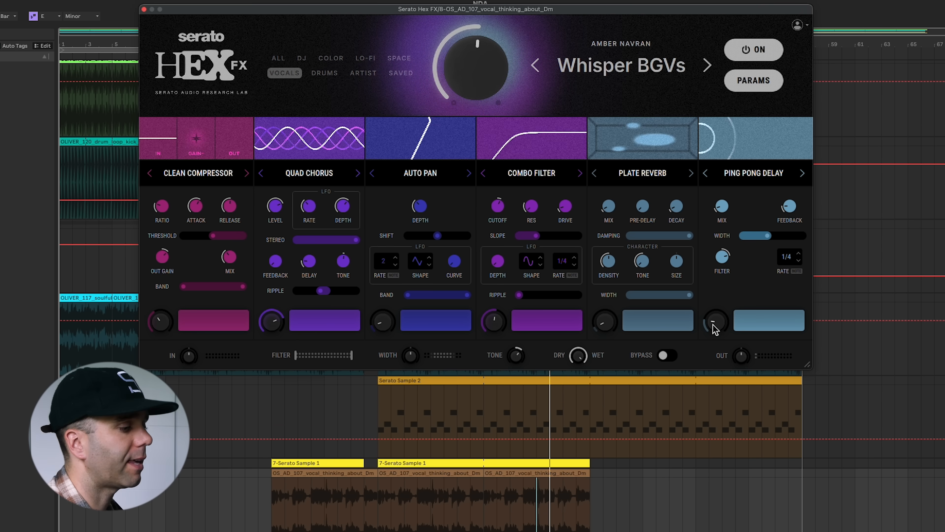
{"action": "left_click", "coordinate": [715, 324]}
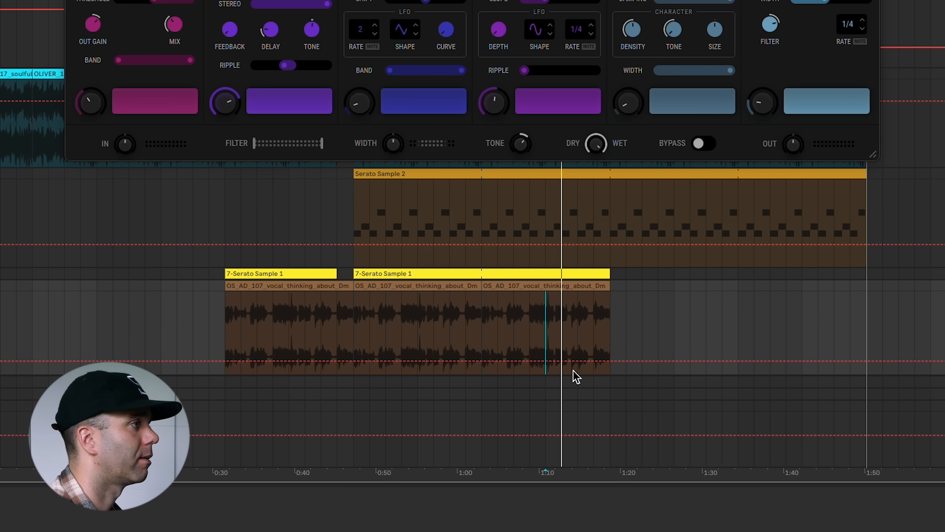
{"action": "left_click_drag", "start_coordinate": [594, 360], "coordinate": [594, 319]}
{"action": "left_click", "coordinate": [675, 227]}
{"action": "mouse_move", "coordinate": [675, 227]}
{"action": "left_mouse_down"}
{"action": "mouse_move", "coordinate": [675, 239]}
{"action": "mouse_move", "coordinate": [675, 230]}
{"action": "left_mouse_up"}
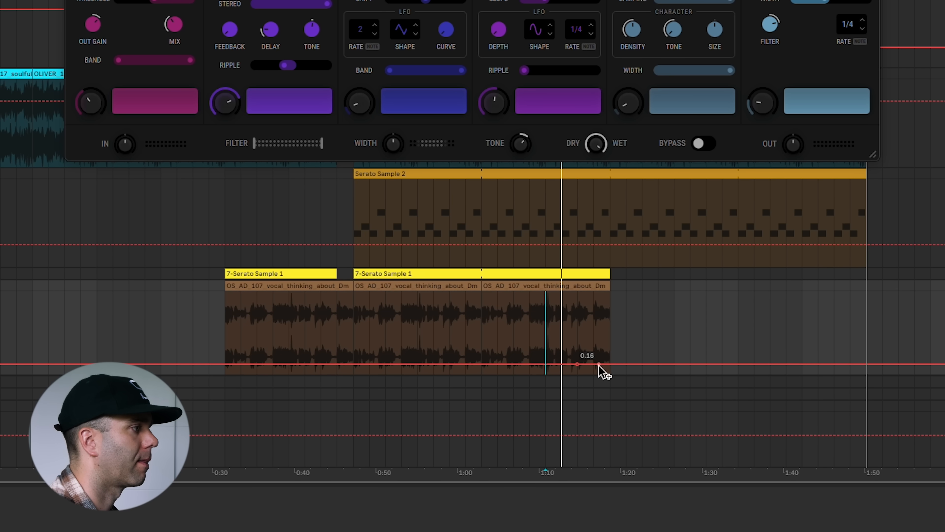
{"action": "left_click_drag", "start_coordinate": [599, 365], "coordinate": [593, 311]}
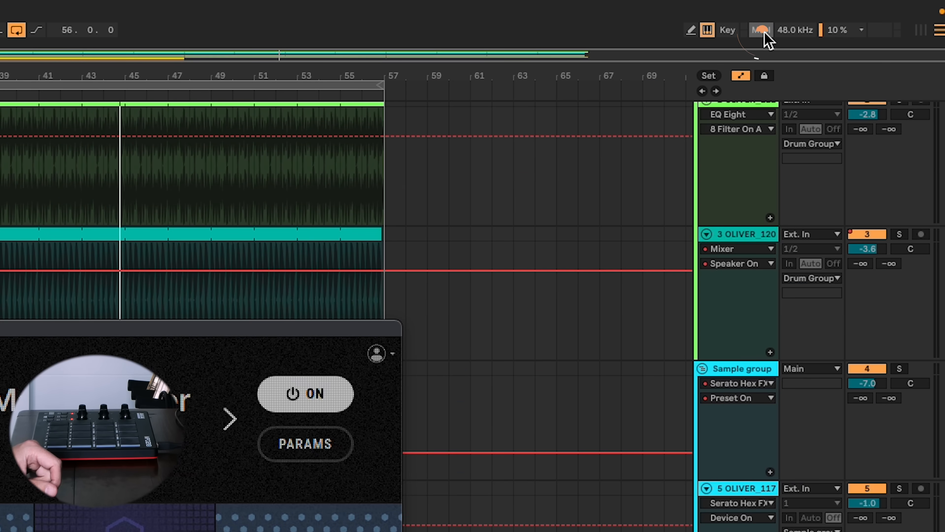
MIDI-map the Roll, Pitch Looper, DJ Transform and Pitch Braker on/off switches to pads C2, C#2, D2 and D#2
{"action": "left_click", "coordinate": [763, 30]}
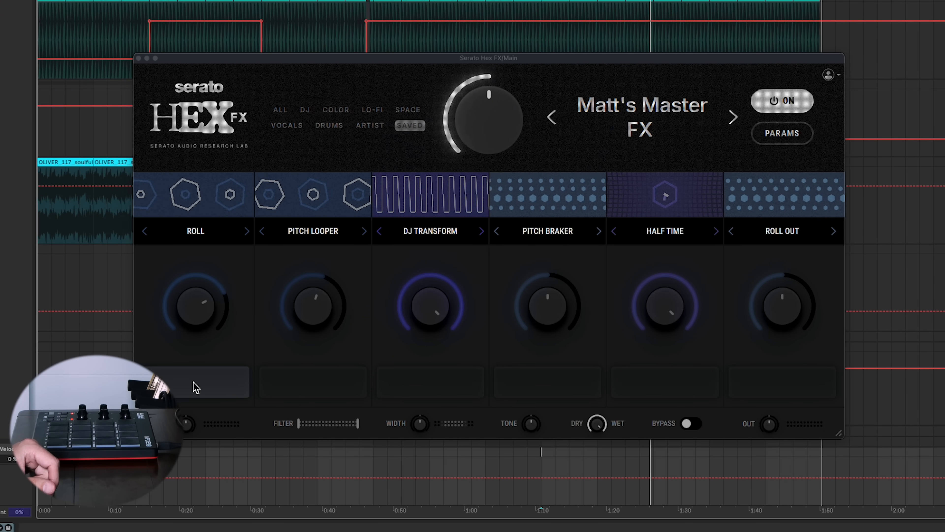
{"action": "left_click", "coordinate": [196, 387]}
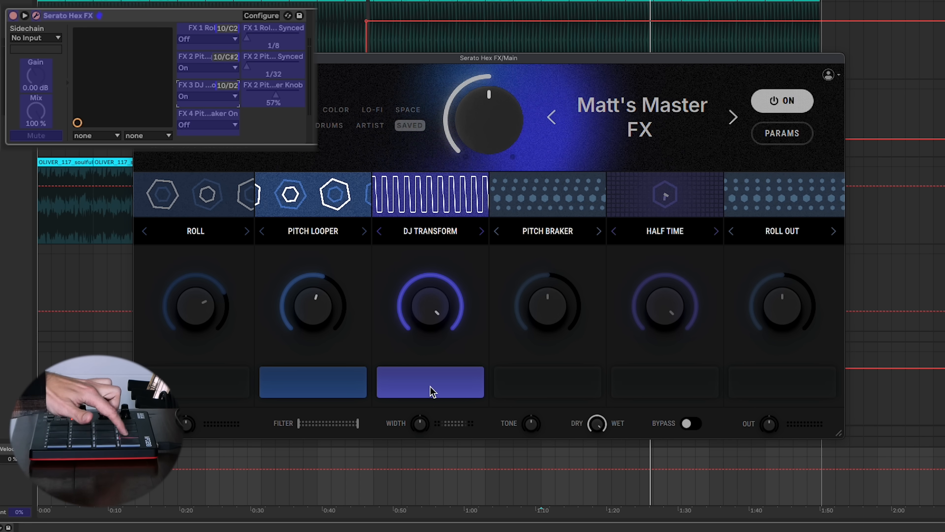
{"action": "left_click", "coordinate": [538, 399]}
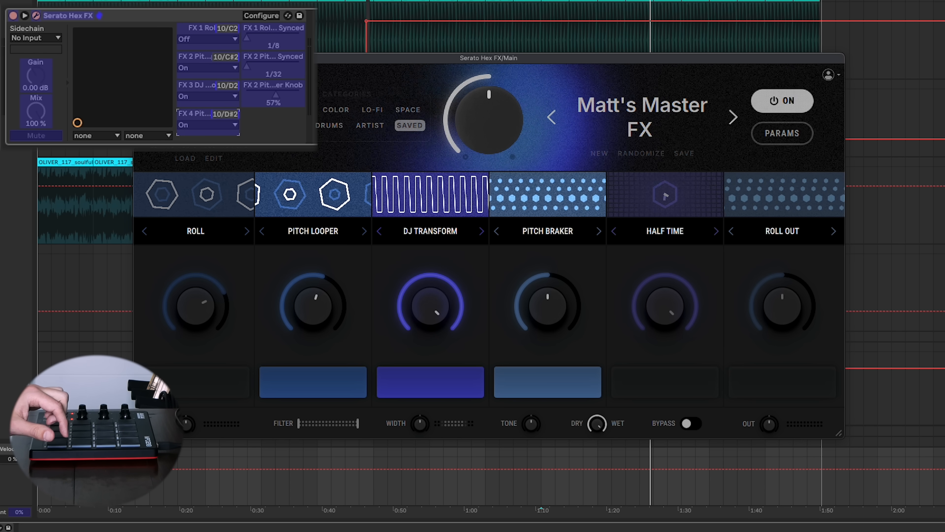
Show the parameters of Matt's Master FX and select the Pitch Looper's rate for MIDI mapping
{"action": "key", "text": "super+m"}
{"action": "left_click", "coordinate": [799, 135]}
{"action": "key", "text": "super+m"}
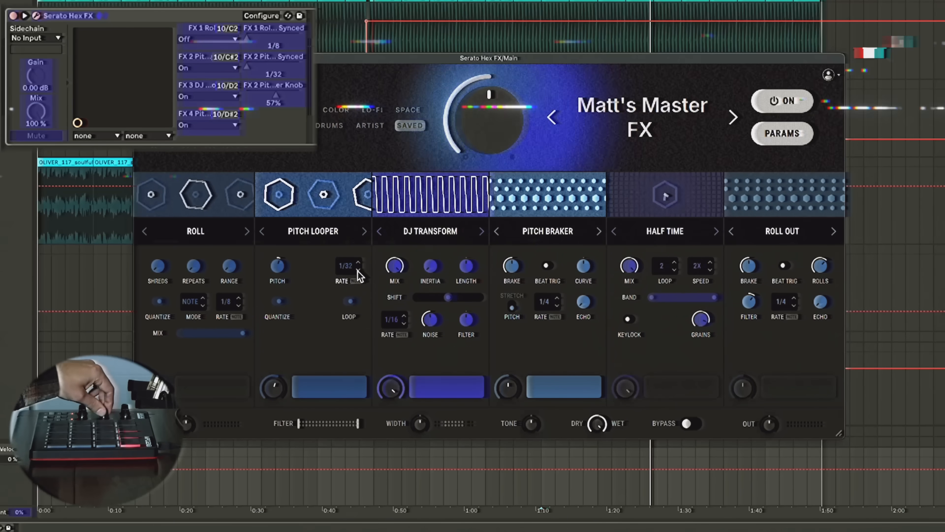
{"action": "left_click", "coordinate": [358, 263]}
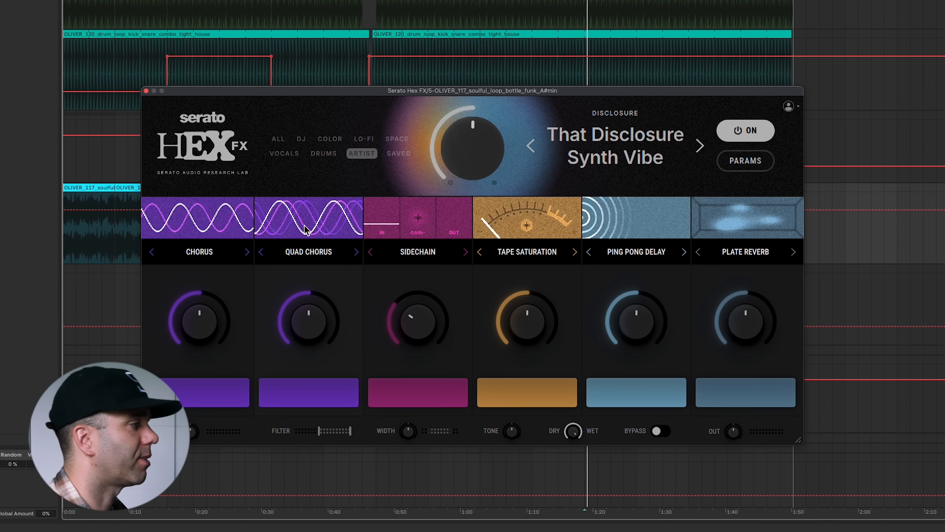
Reorder the synth preset's chain to Sidechain, Chorus, Quad Chorus, Tape Saturation, Plate Reverb and Ping Pong Delay
{"action": "left_click_drag", "start_coordinate": [724, 225], "coordinate": [666, 228]}
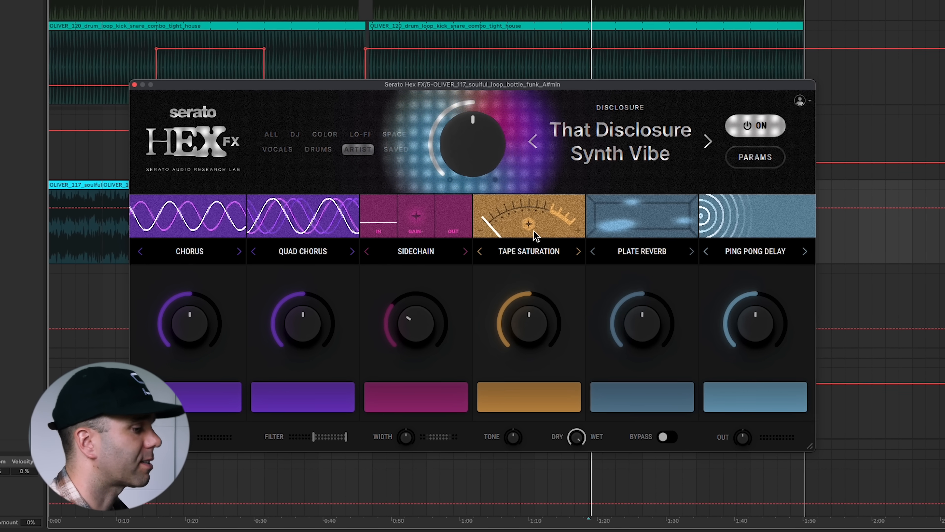
{"action": "left_click_drag", "start_coordinate": [528, 223], "coordinate": [422, 224]}
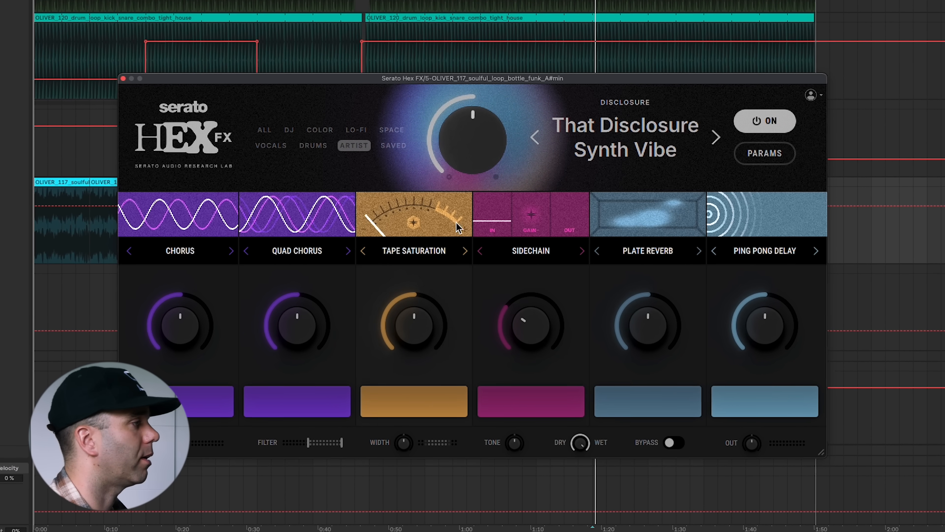
{"action": "left_click_drag", "start_coordinate": [529, 218], "coordinate": [197, 224]}
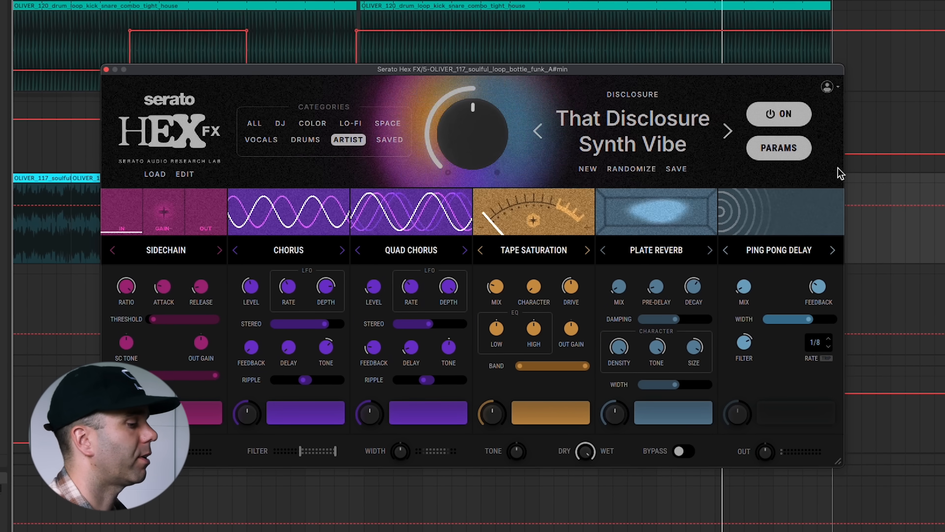
Save the modified effects chain as a preset named "NDA vibe Kutcorners"
{"action": "left_click", "coordinate": [672, 173]}
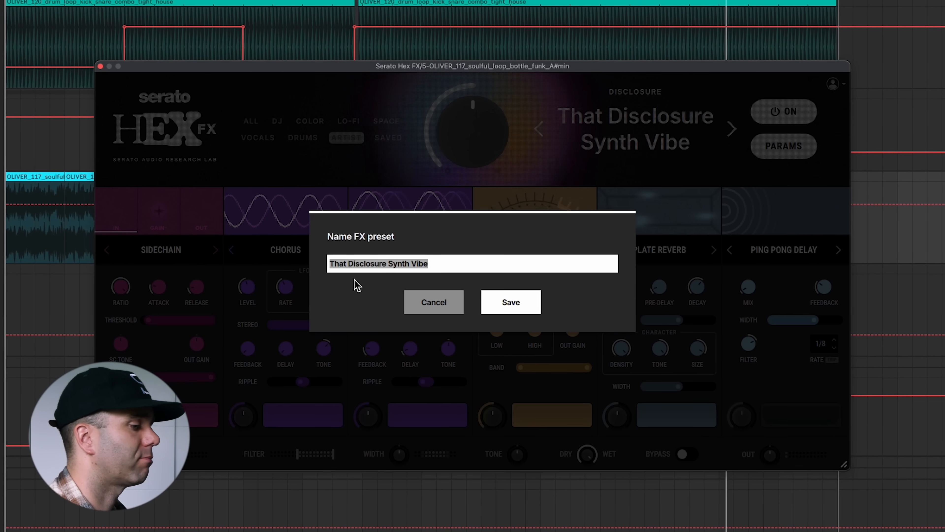
{"action": "type", "text": "NDA vibe Kutcorners"}
{"action": "key", "text": "Return"}
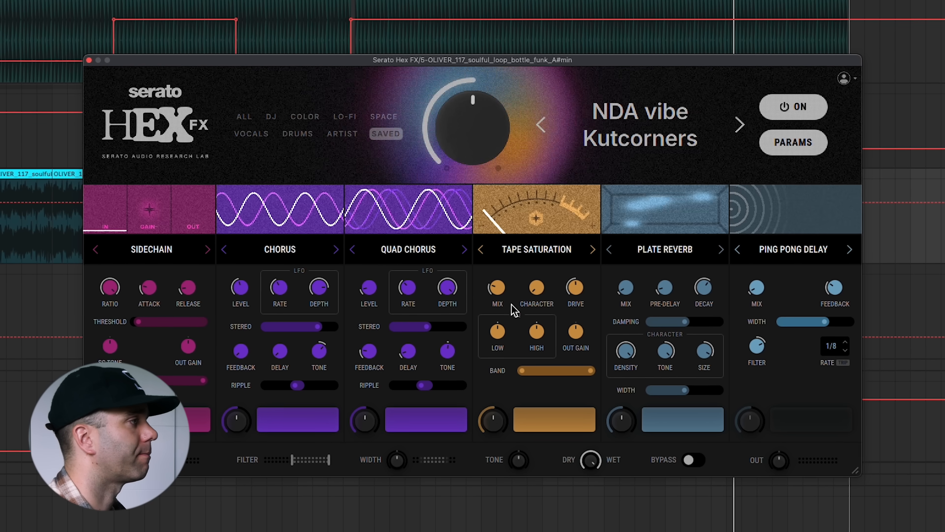
Browse the saved presets and load "NDA vibe Kutcorners"
{"action": "left_click", "coordinate": [387, 134]}
{"action": "left_click", "coordinate": [659, 138]}
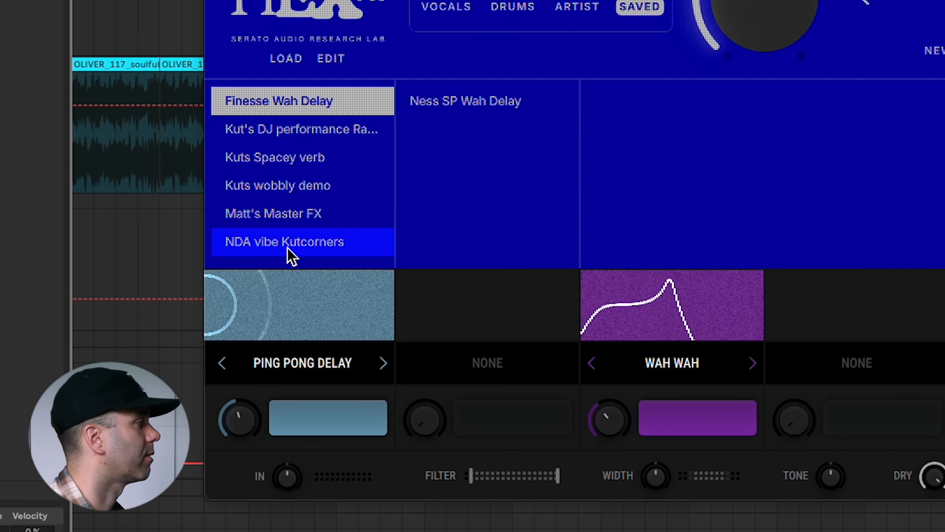
{"action": "left_click", "coordinate": [288, 247]}
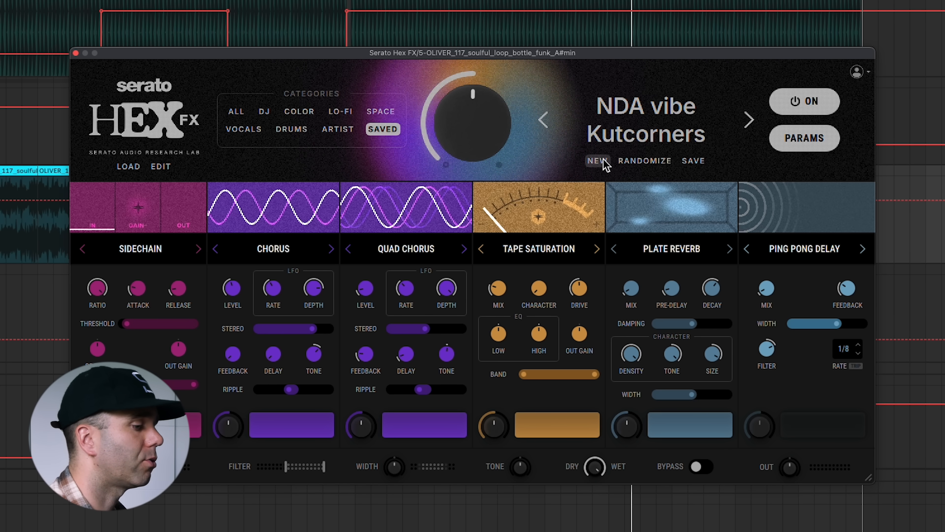
Create a new empty preset and add a Chorus modulation effect to the first slot
{"action": "left_click", "coordinate": [597, 161]}
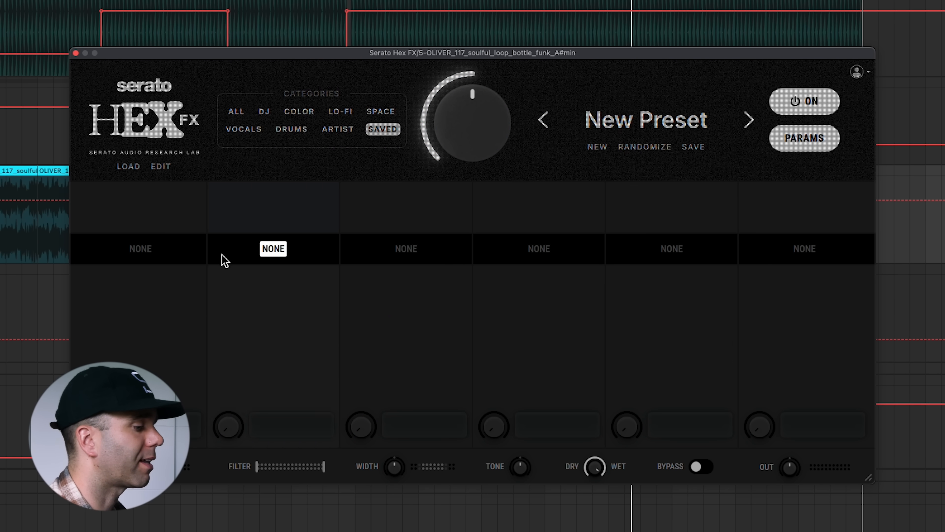
{"action": "left_click", "coordinate": [141, 254]}
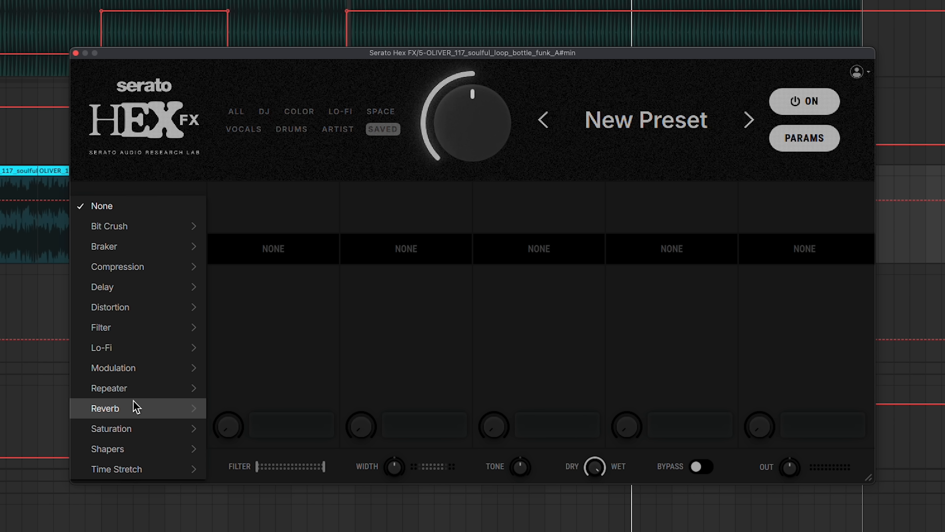
{"action": "left_click", "coordinate": [231, 372]}
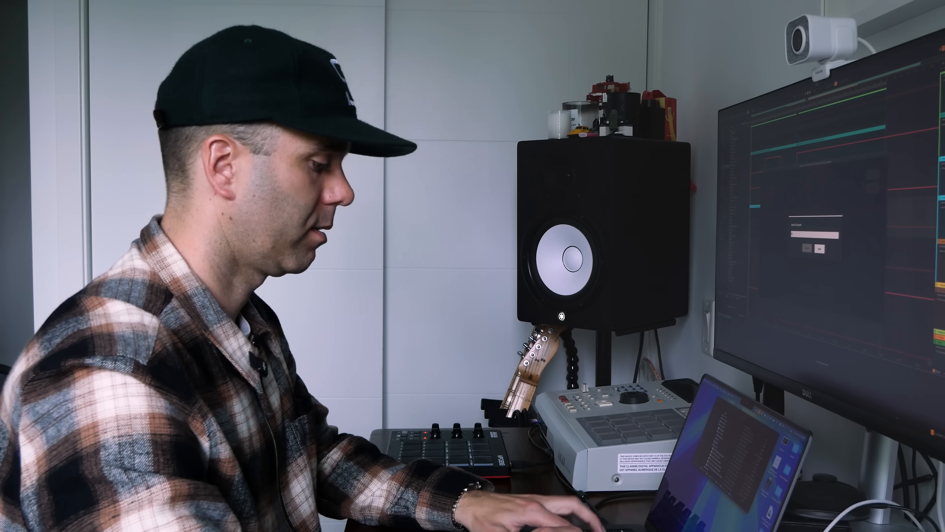
Save the new preset under the name "NDA VIBE AGAIN" and close the effect window
{"action": "type", "text": "N"}
{"action": "type", "text": "DA VIBE AGAIN"}
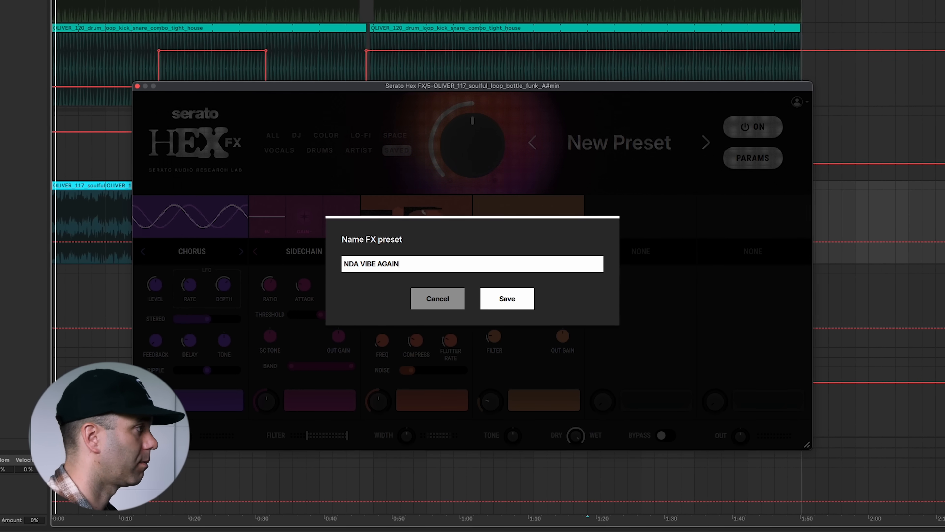
{"action": "left_click", "coordinate": [501, 298]}
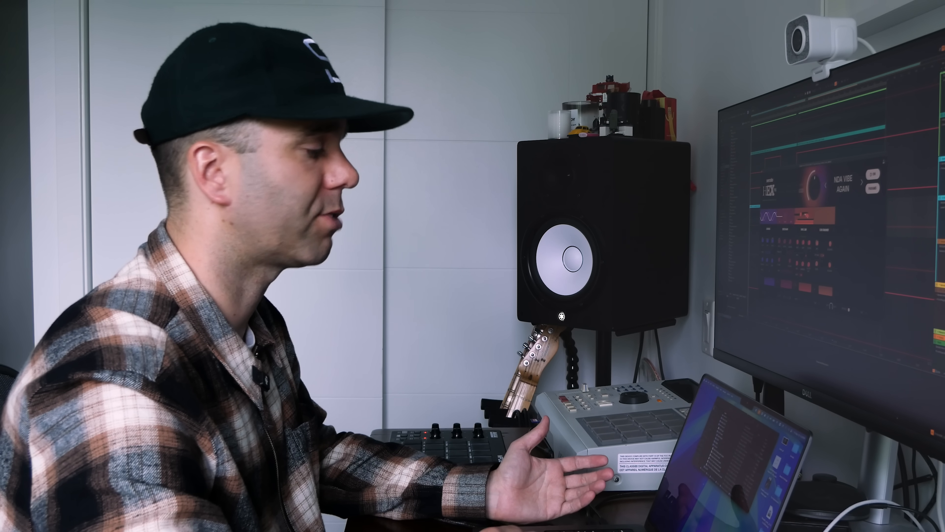
{"action": "key", "text": "super+w"}
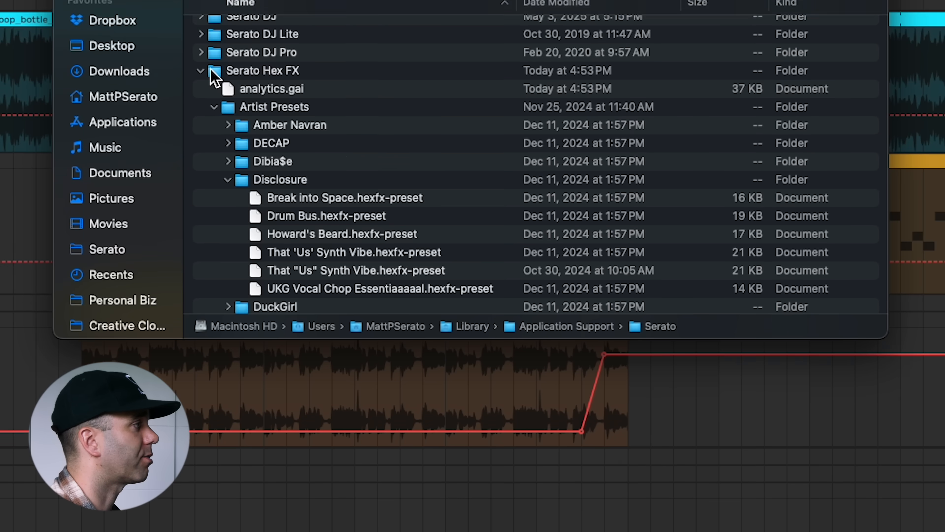
In Finder, collapse the Disclosure folder under Serato Hex FX and expand Saved Presets to examine the preset files
{"action": "scroll", "coordinate": [216, 37], "scroll_direction": "up", "scroll_amount": 5}
{"action": "scroll", "coordinate": [215, 179], "scroll_direction": "down", "scroll_amount": 5}
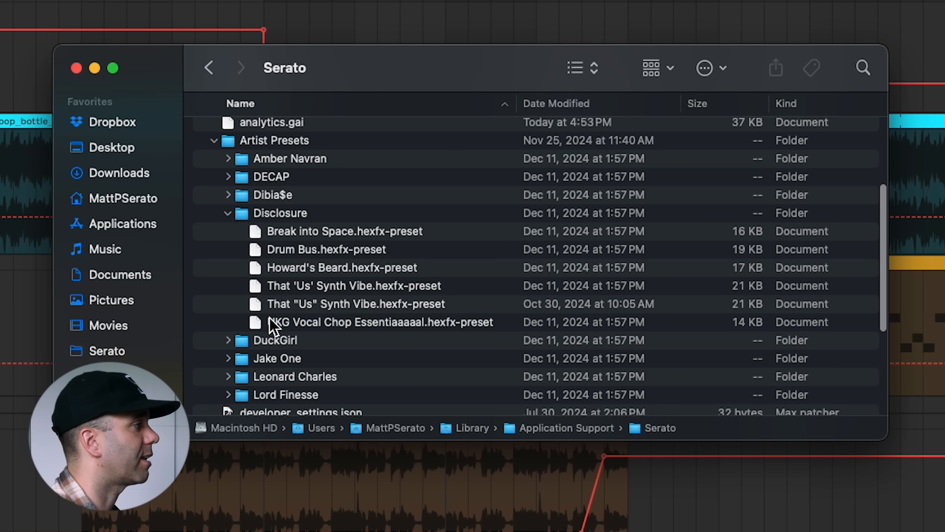
{"action": "left_click", "coordinate": [234, 215]}
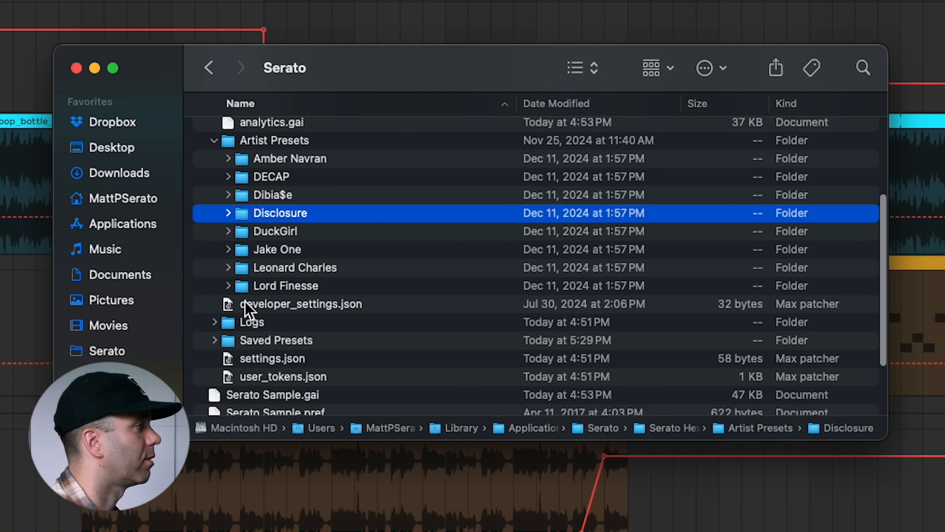
{"action": "scroll", "coordinate": [260, 274], "scroll_direction": "down", "scroll_amount": 4}
{"action": "left_click", "coordinate": [215, 255]}
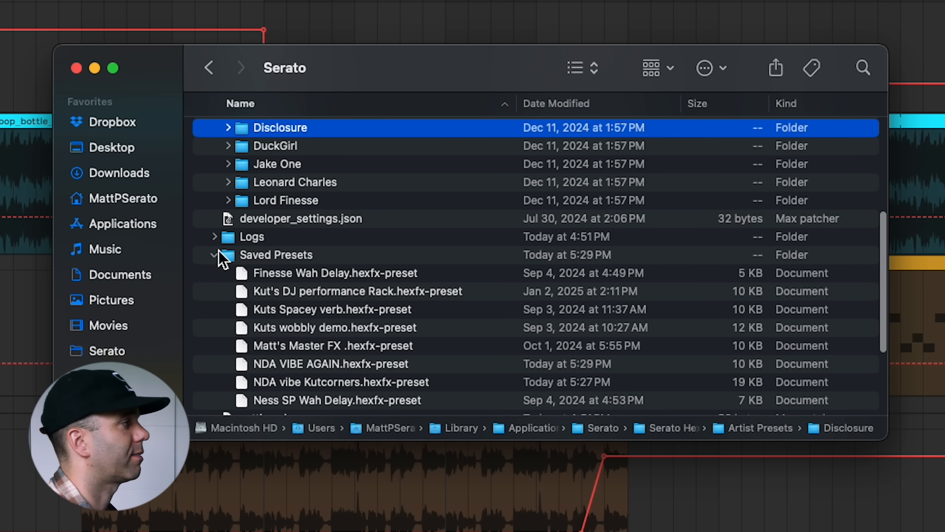
Look through the remaining preset files in the Saved Presets folder
{"action": "scroll", "coordinate": [381, 330], "scroll_direction": "down", "scroll_amount": 1}
{"action": "scroll", "coordinate": [381, 330], "scroll_direction": "down", "scroll_amount": 3}
{"action": "left_click", "coordinate": [319, 274]}
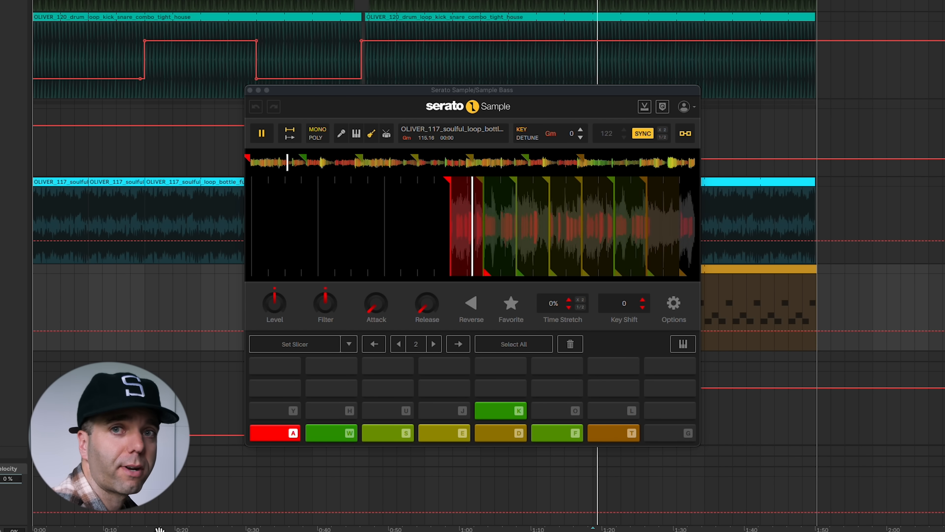
Turn the drums, melody and vocals stems back on in Serato Sample on the Sample Bass track and audition the full sample
{"action": "left_click", "coordinate": [388, 135]}
{"action": "left_click", "coordinate": [356, 135]}
{"action": "left_click", "coordinate": [343, 135]}
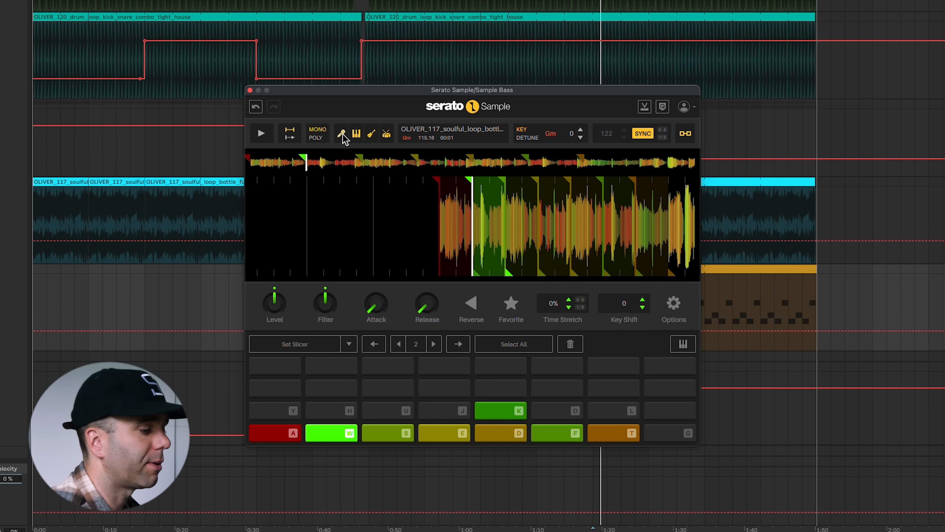
{"action": "key", "text": "space"}
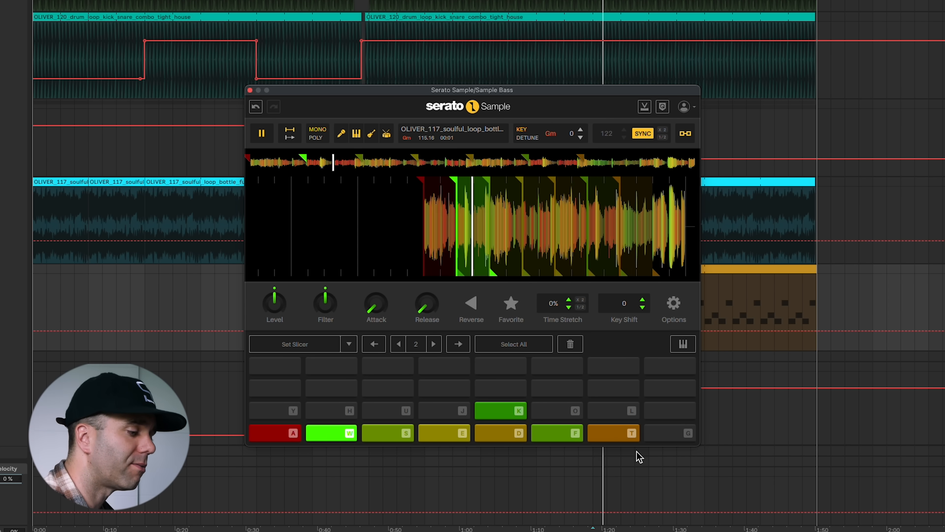
{"action": "key", "text": "space"}
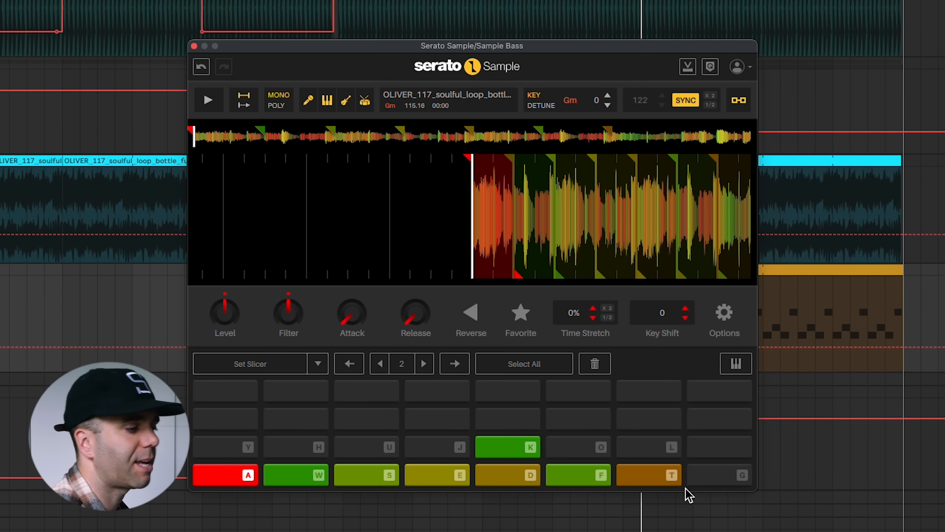
During playback, raise the main macro of FFS Bass Bus and compare the bass with the effects off and on
{"action": "key", "text": "space"}
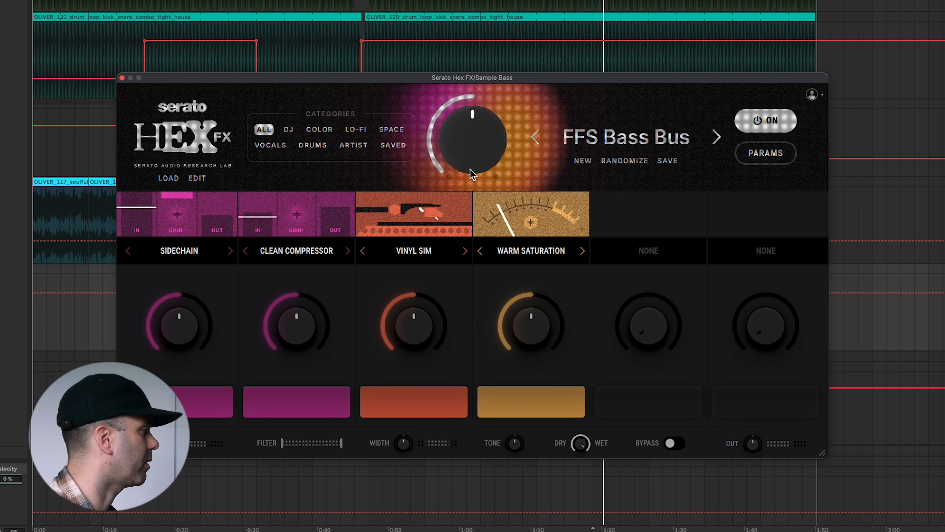
{"action": "left_click_drag", "start_coordinate": [451, 142], "coordinate": [452, 113]}
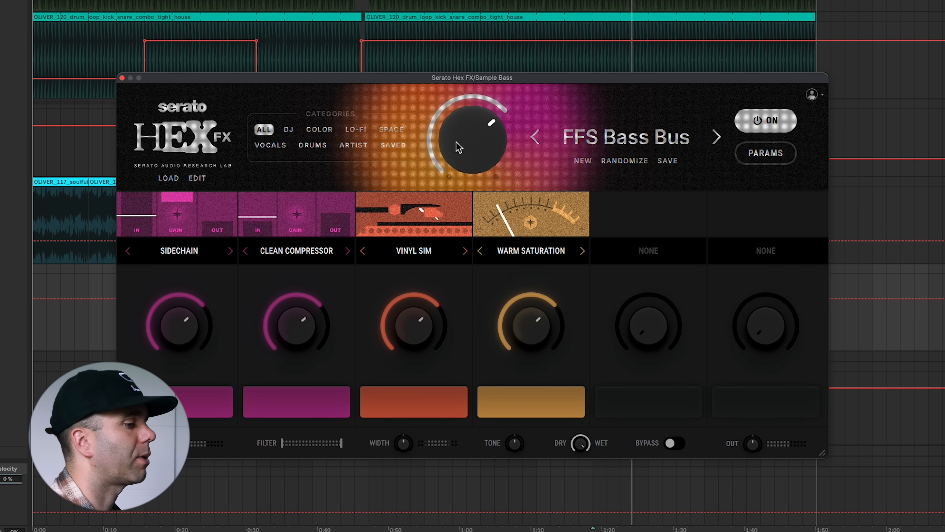
{"action": "left_click", "coordinate": [784, 120]}
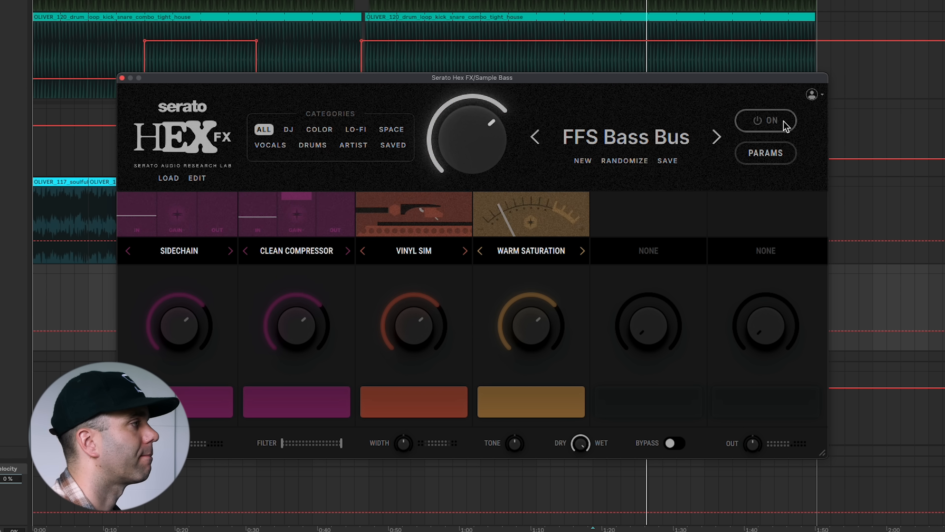
{"action": "left_click", "coordinate": [783, 121]}
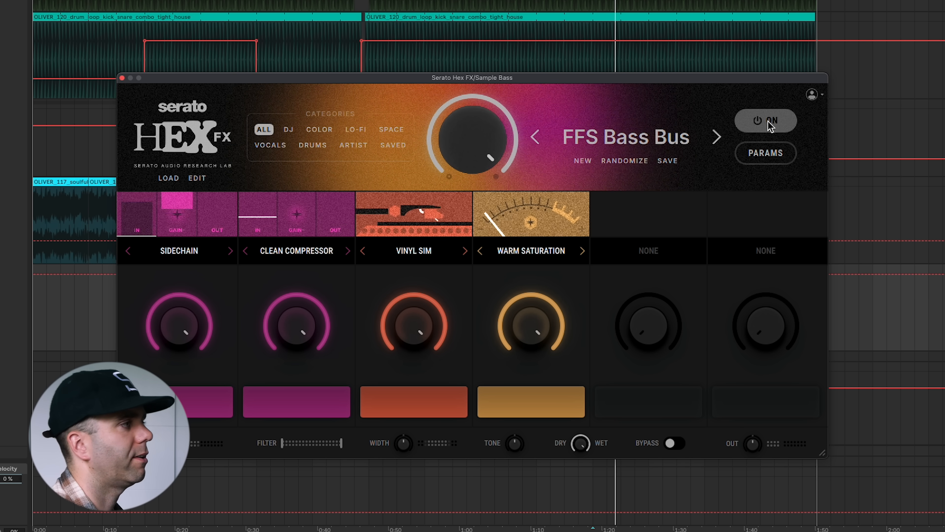
Show the effect parameters, disable Vinyl Sim and move Warm Saturation ahead of it in the chain
{"action": "left_click", "coordinate": [764, 146]}
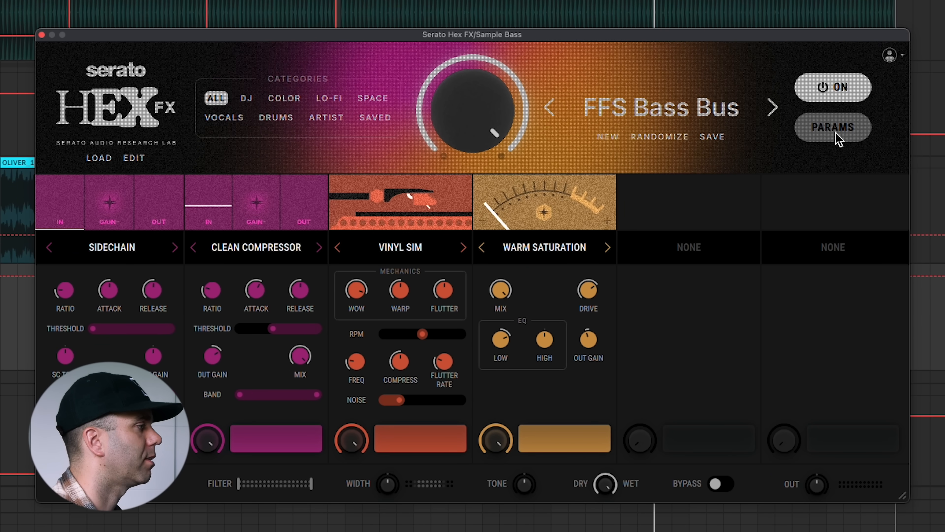
{"action": "left_click", "coordinate": [402, 448]}
{"action": "left_click_drag", "start_coordinate": [580, 249], "coordinate": [385, 352]}
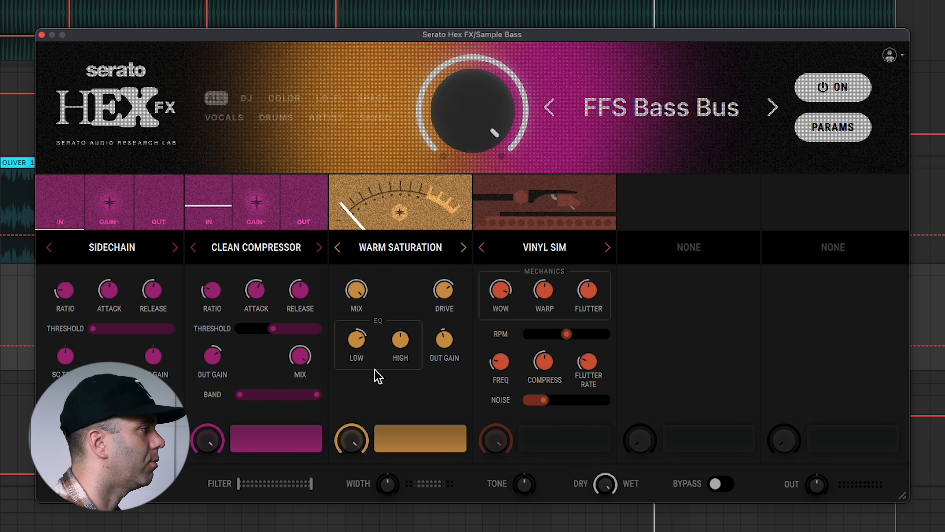
Raise the Low EQ of the Warm Saturation effect
{"action": "mouse_move", "coordinate": [355, 342]}
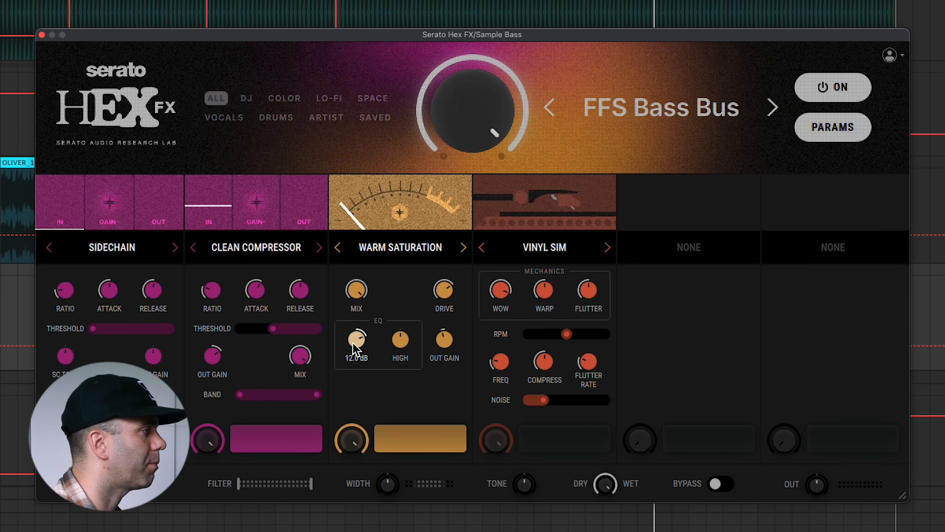
{"action": "left_click_drag", "start_coordinate": [351, 343], "coordinate": [351, 343]}
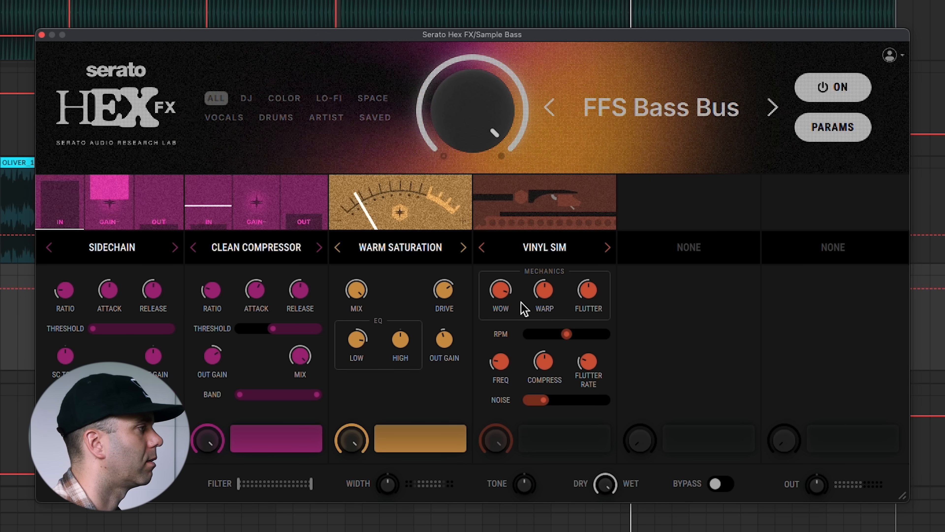
{"action": "left_click_drag", "start_coordinate": [357, 340], "coordinate": [356, 337]}
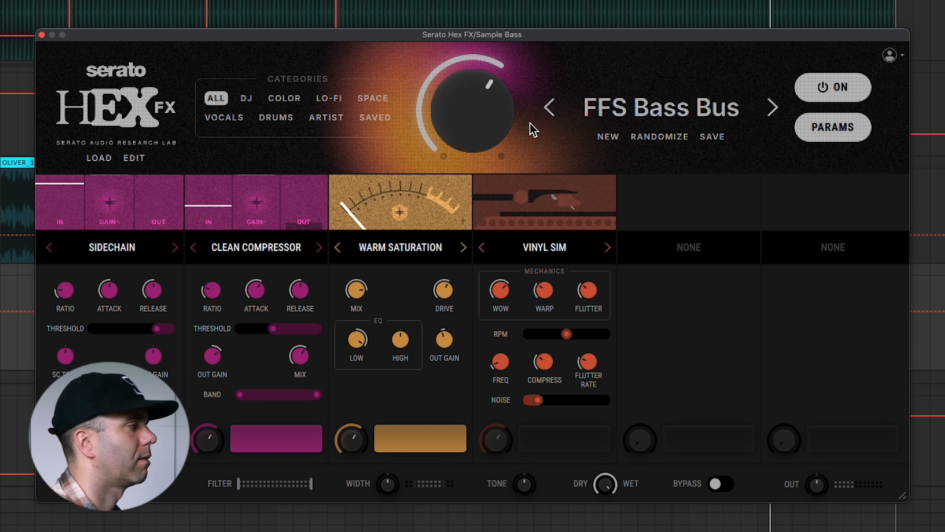
Switch the whole effect chain off and on to compare the processed bass with the dry signal
{"action": "left_click", "coordinate": [842, 91]}
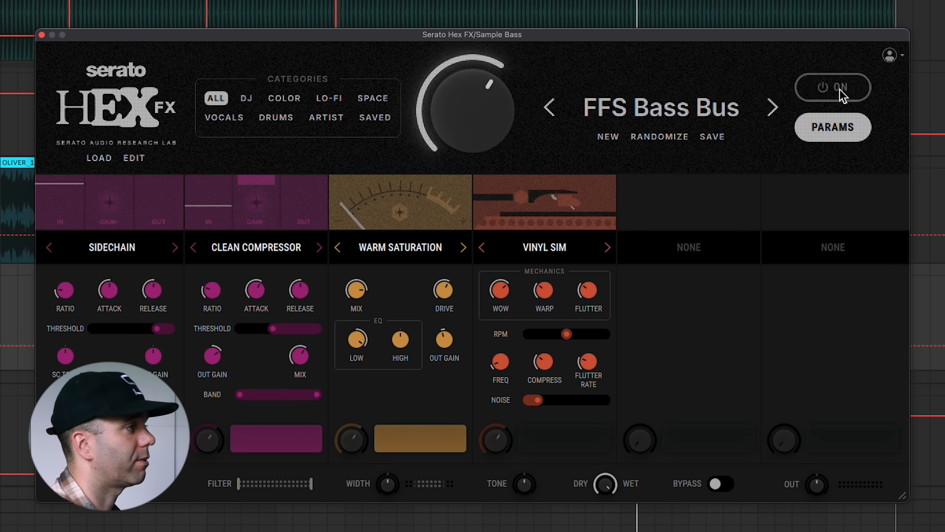
{"action": "left_click", "coordinate": [841, 91]}
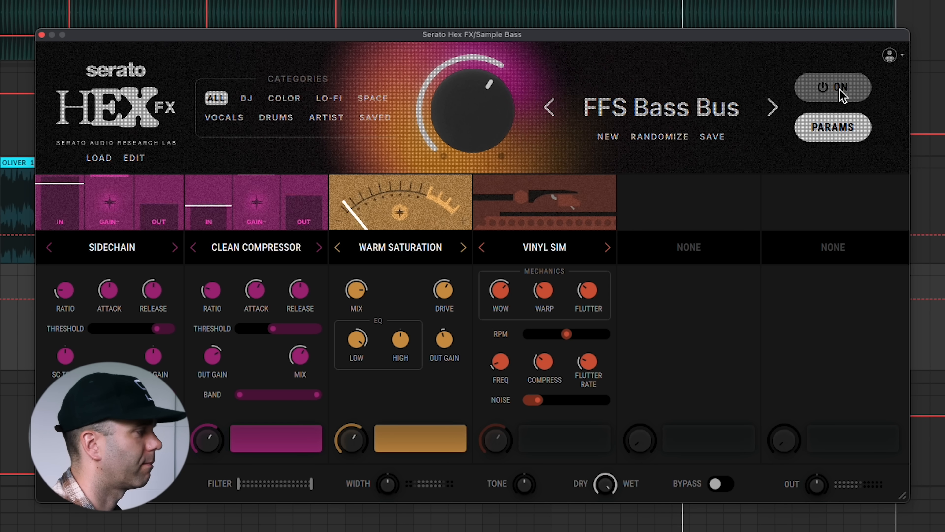
{"action": "left_click", "coordinate": [840, 91]}
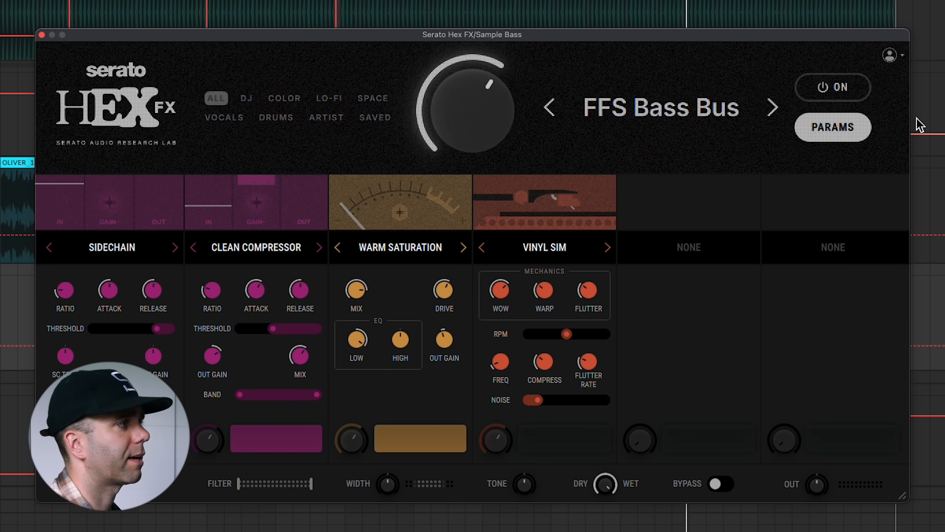
{"action": "key", "text": "super+z"}
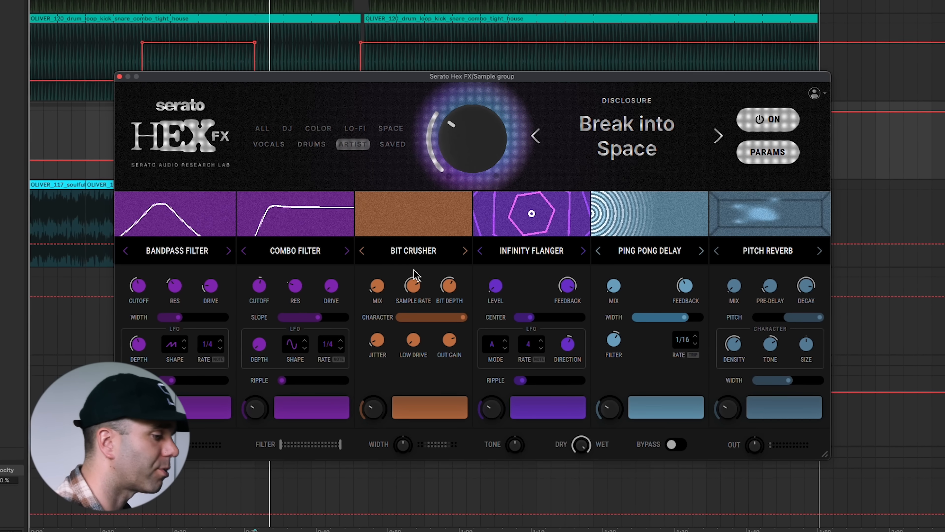
Play, stop and replay the sample group to audition the Break into Space preset
{"action": "key", "text": "space"}
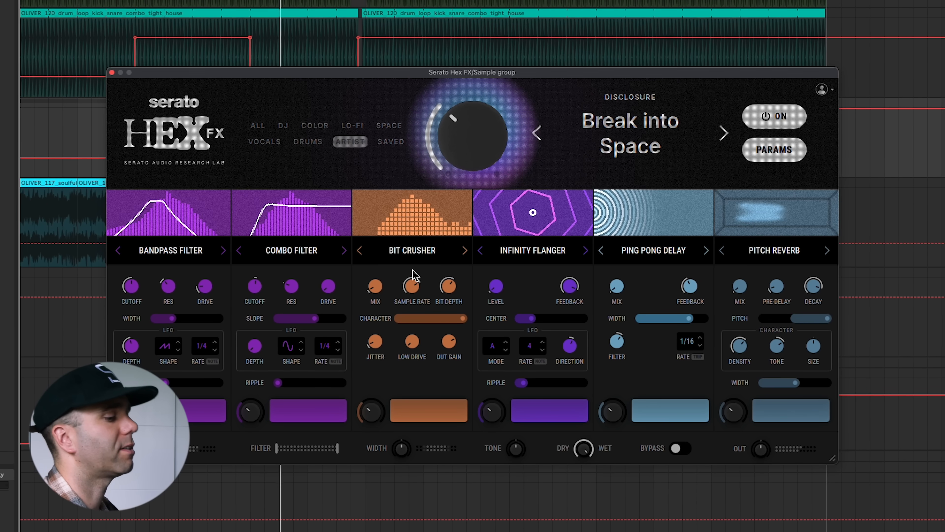
{"action": "key", "text": "space"}
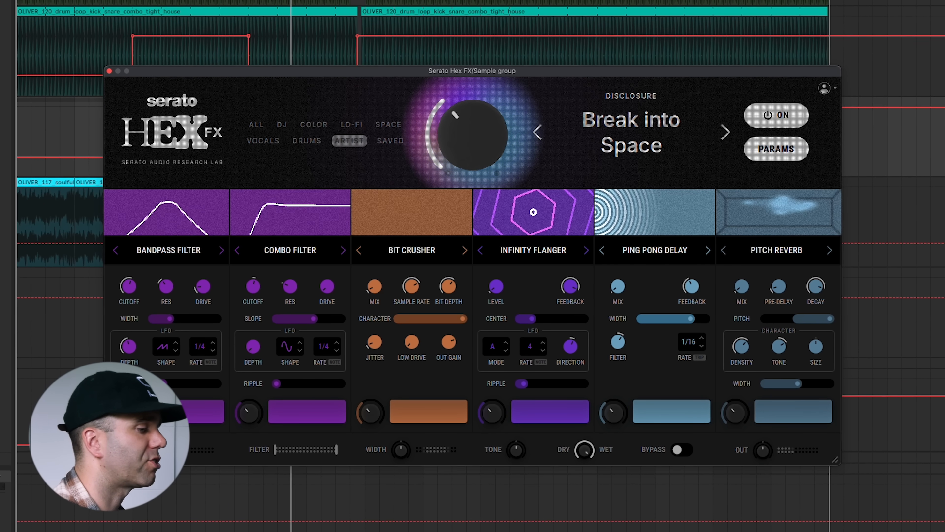
{"action": "scroll", "coordinate": [472, 37], "scroll_direction": "down", "scroll_amount": 2}
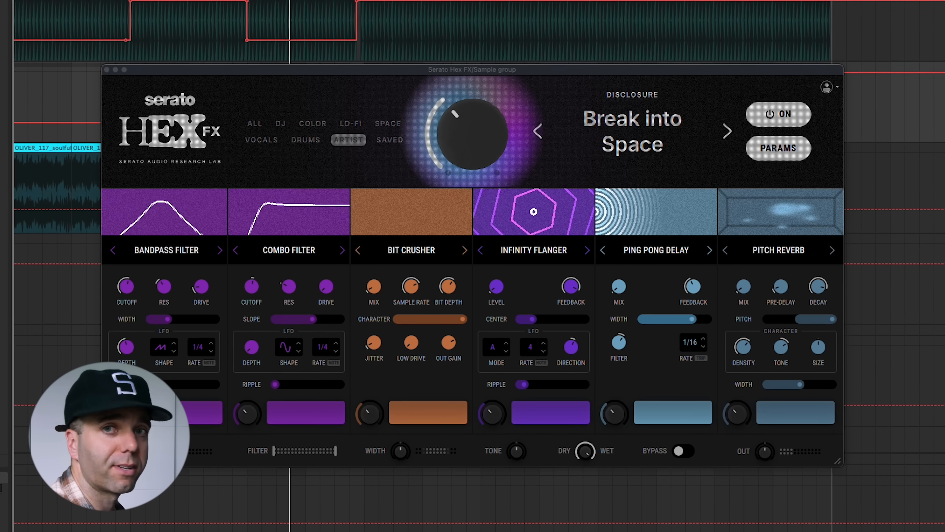
{"action": "key", "text": "space"}
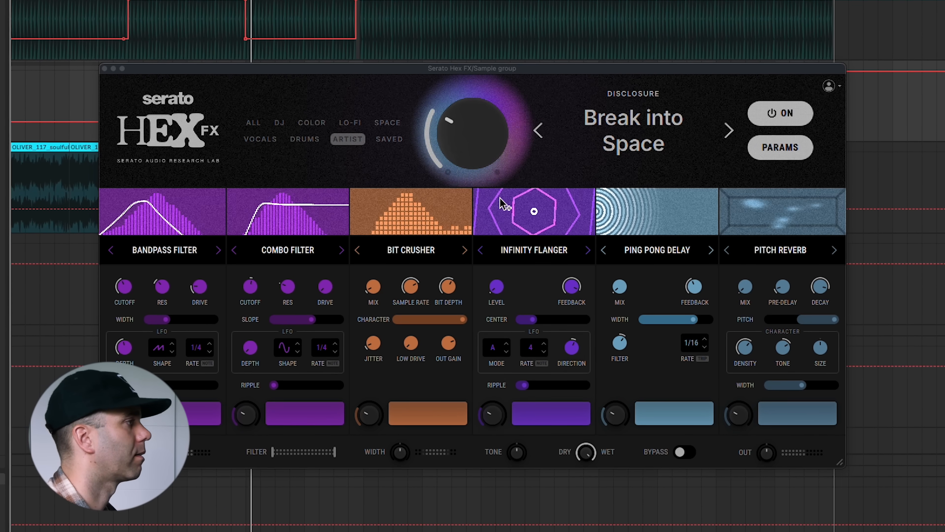